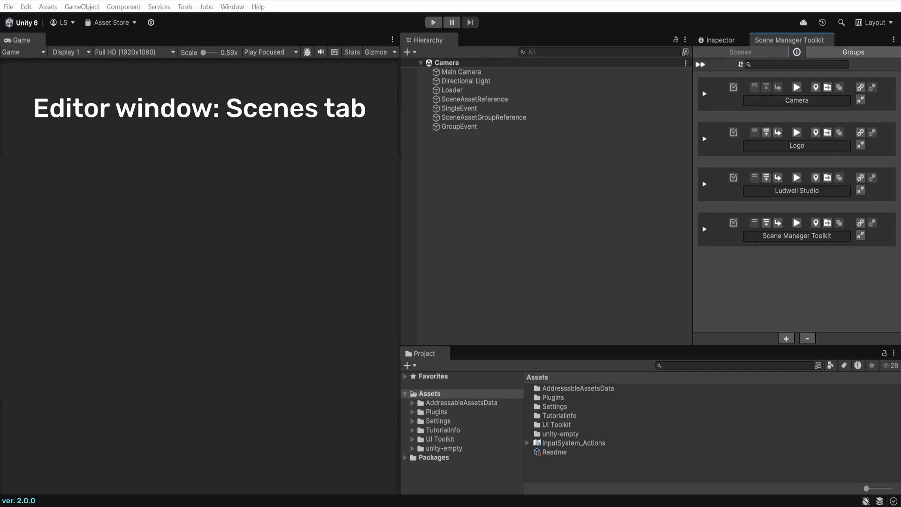
Create a new scene named Foo in Assets and briefly expand its row to view its tags
left_click(787, 338)
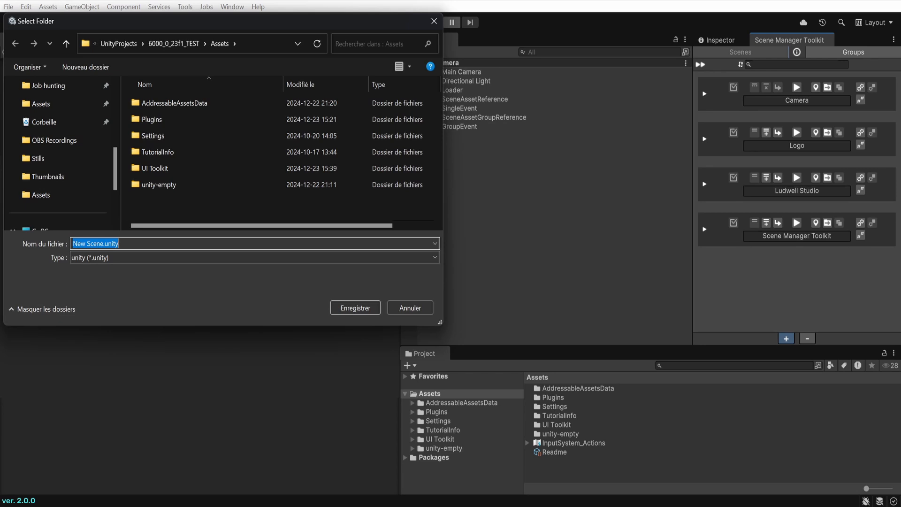
type("Foo")
key("Return")
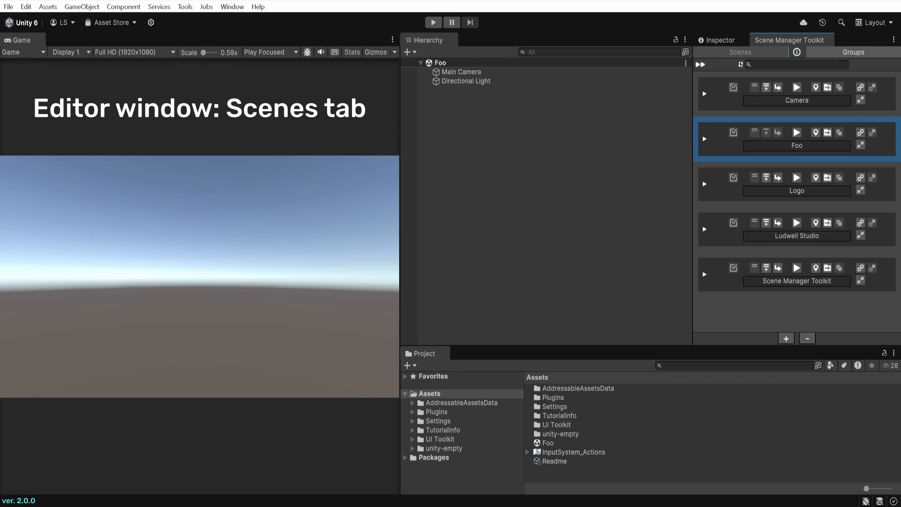
left_click(705, 138)
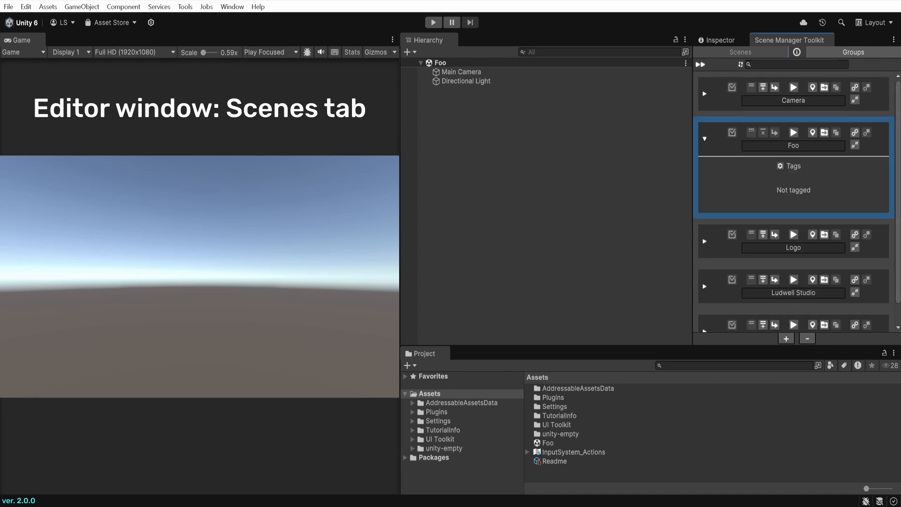
left_click(705, 139)
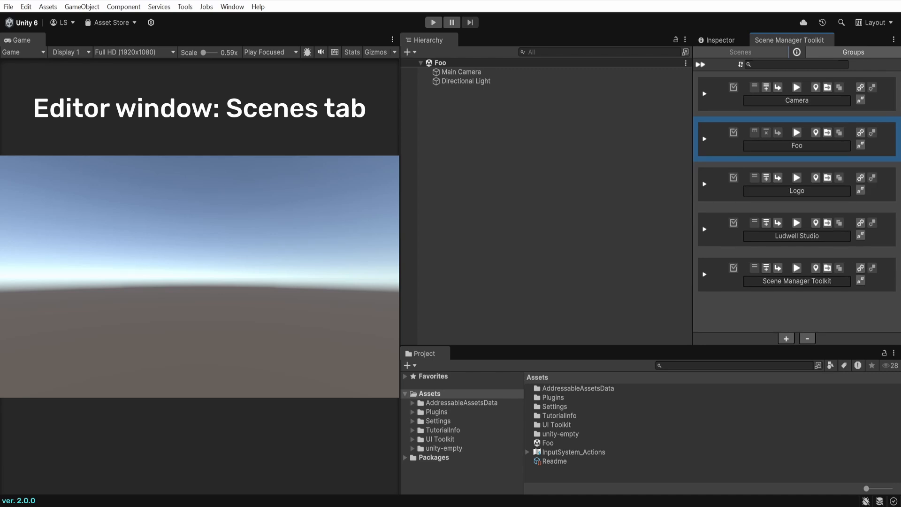
Locate the Foo scene file in the project and cancel the folder chooser
left_click(816, 132)
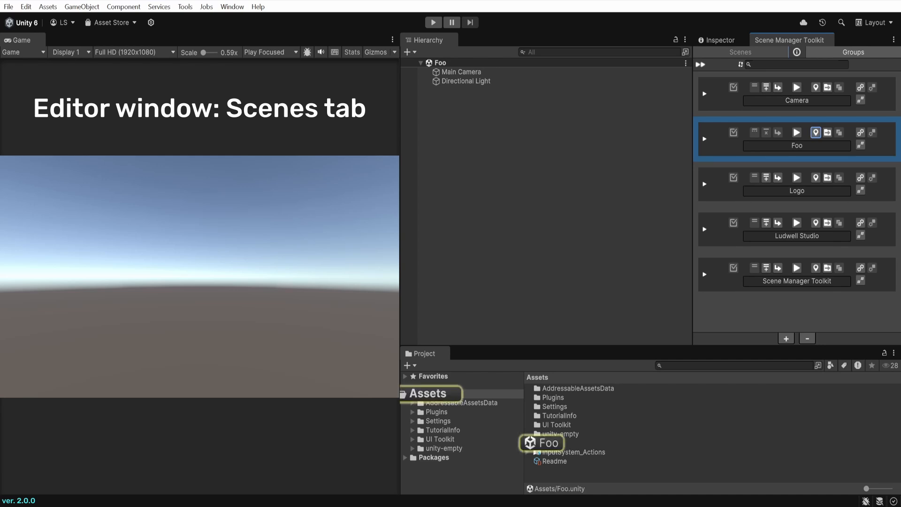
left_click(827, 132)
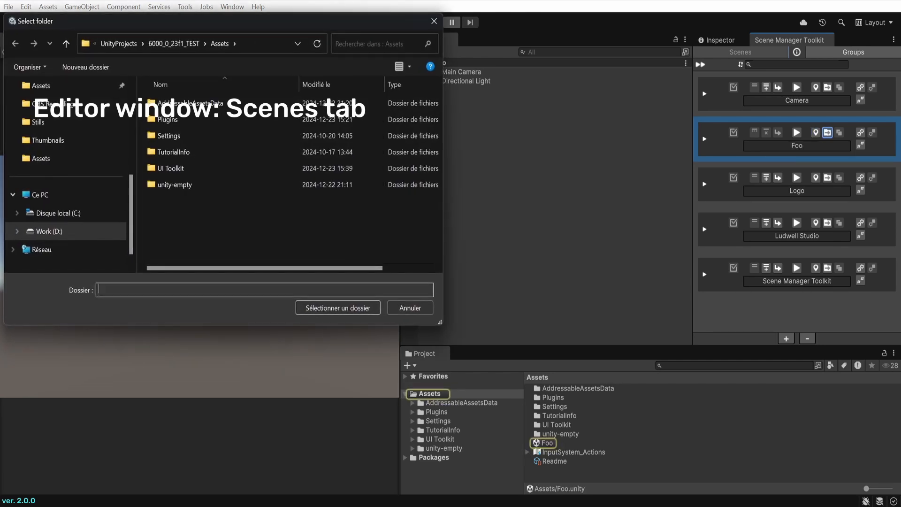
left_click(411, 308)
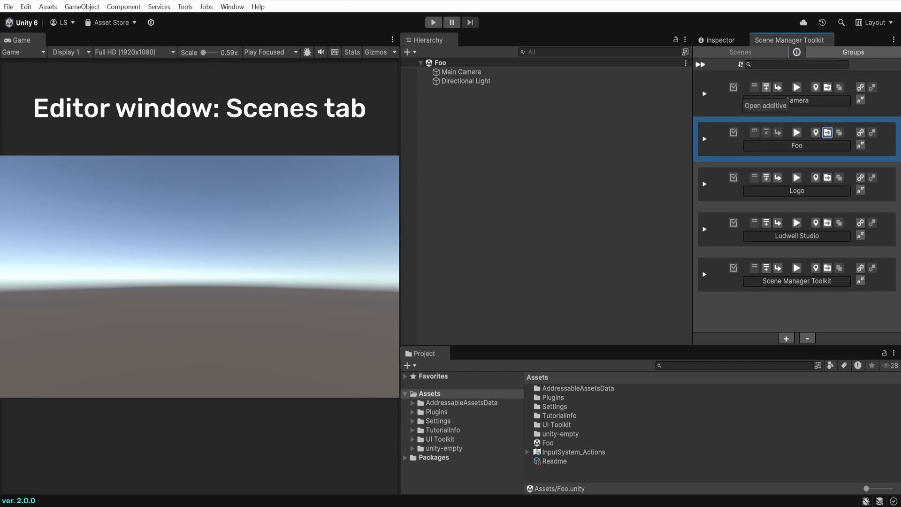
Open Camera additively, unload it, then open the Camera scene alone in place of Foo
left_click(766, 87)
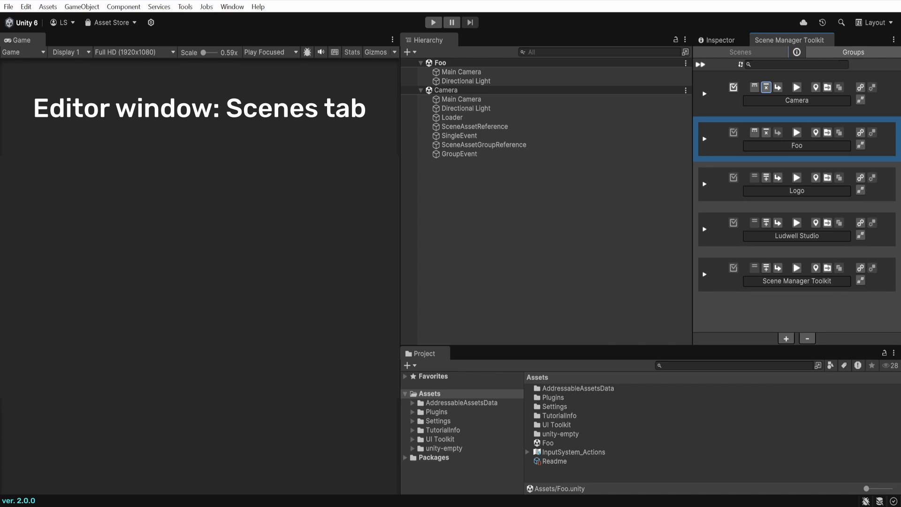
left_click(755, 87)
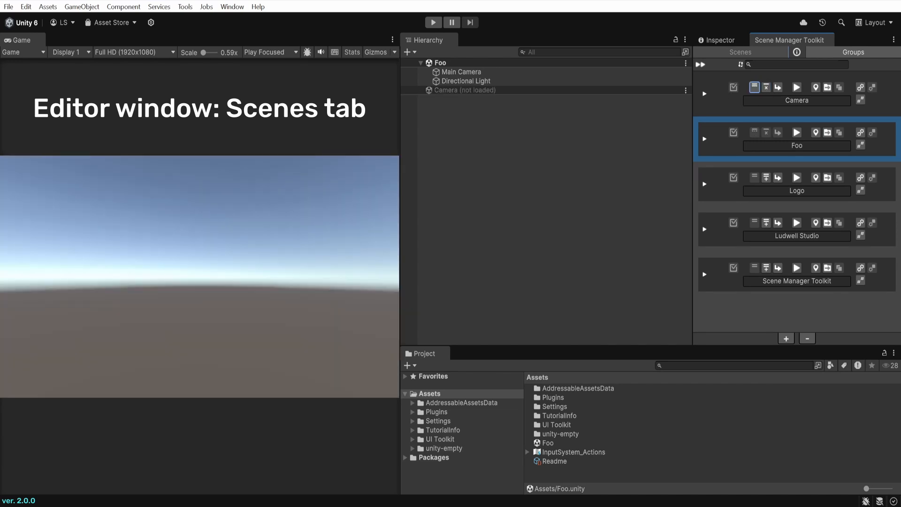
left_click(778, 88)
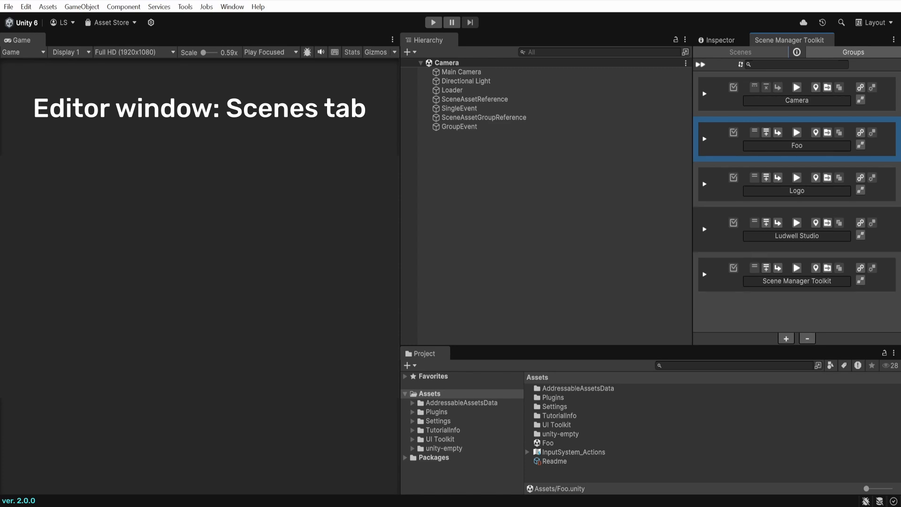
Delete the Foo scene asset from its row's context menu
right_click(723, 159)
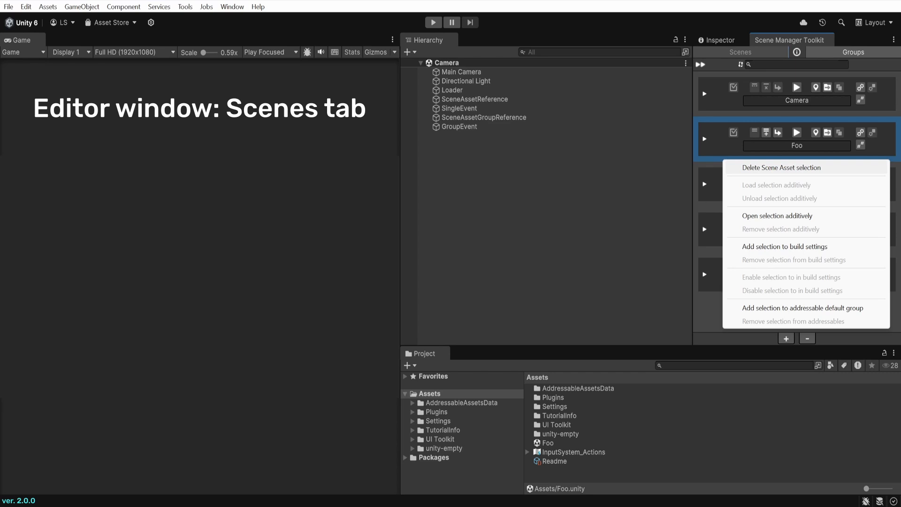
key("Escape")
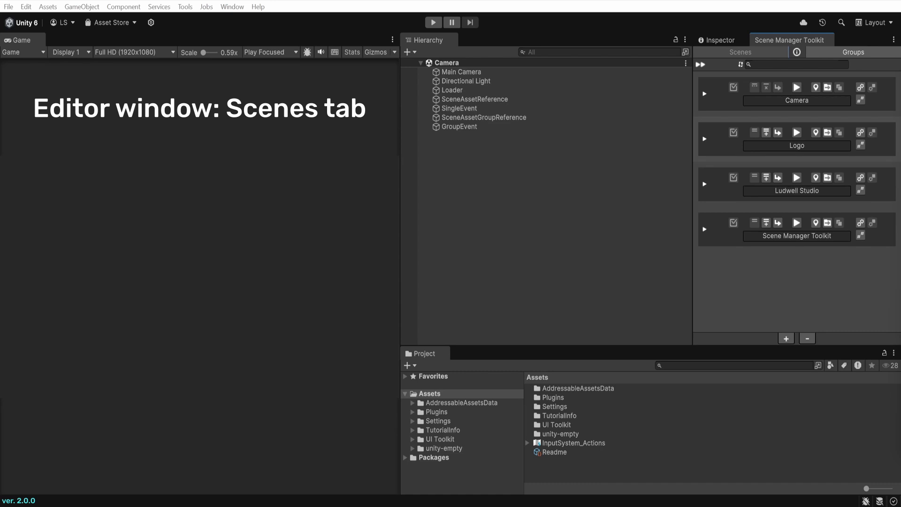
left_click(720, 141)
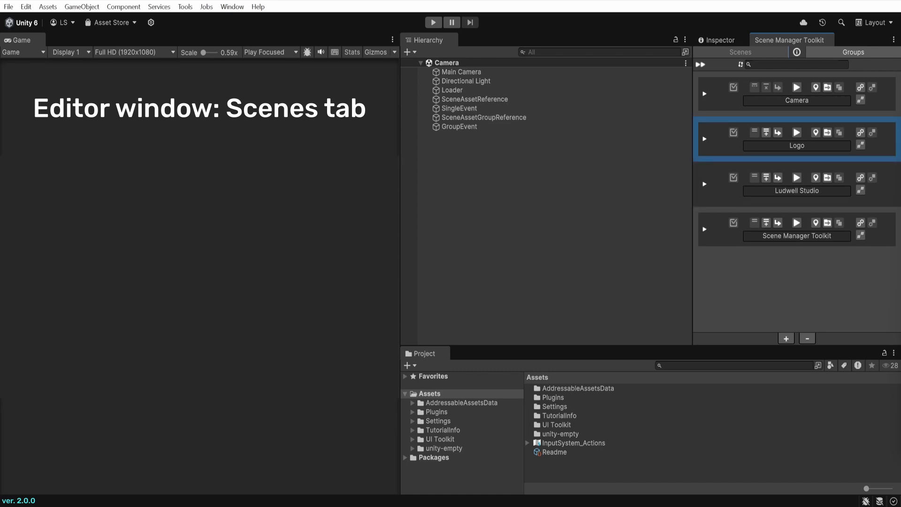
left_click(721, 186, "ctrl")
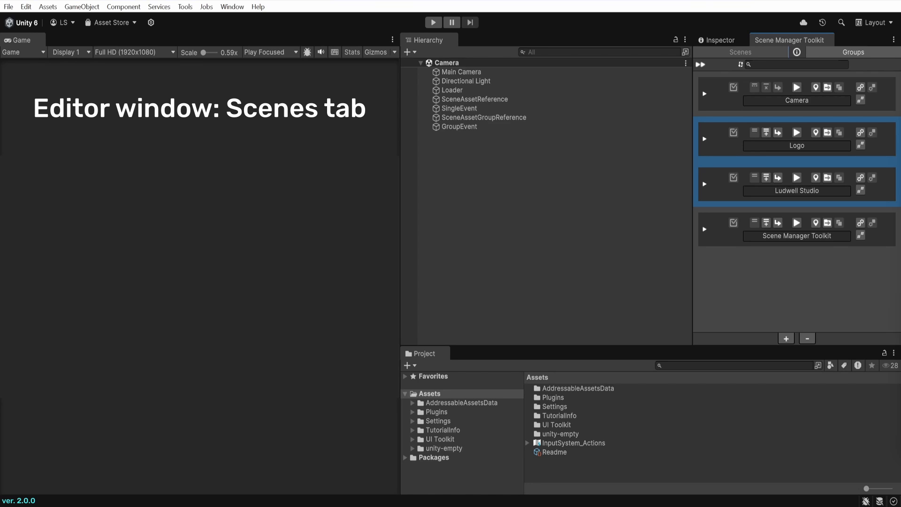
left_click(876, 144)
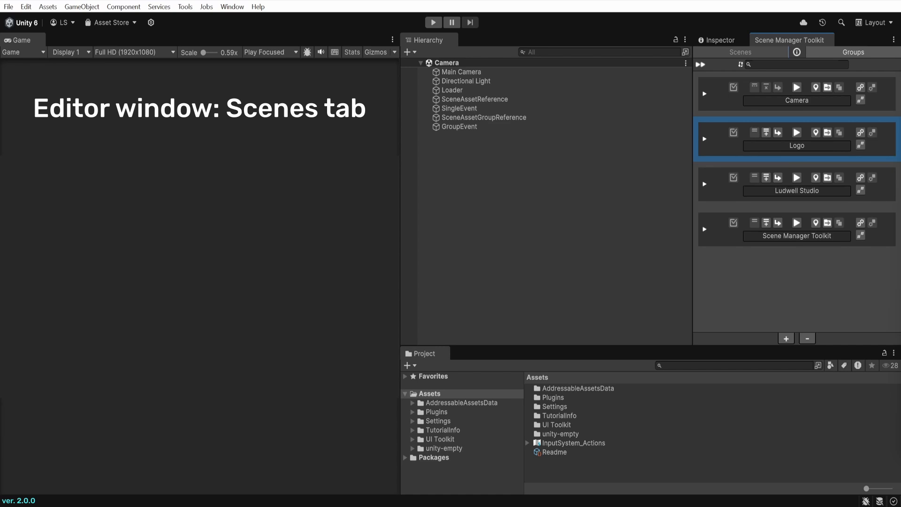
right_click(869, 159)
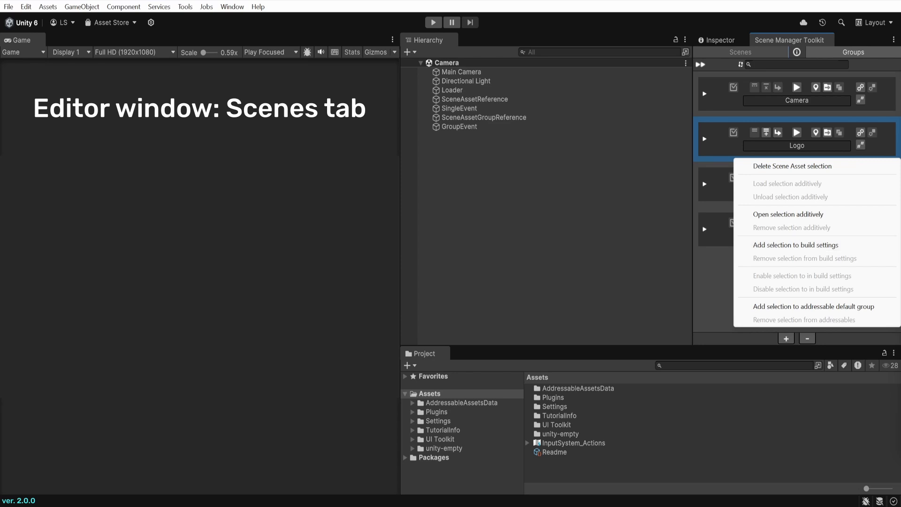
key("Escape")
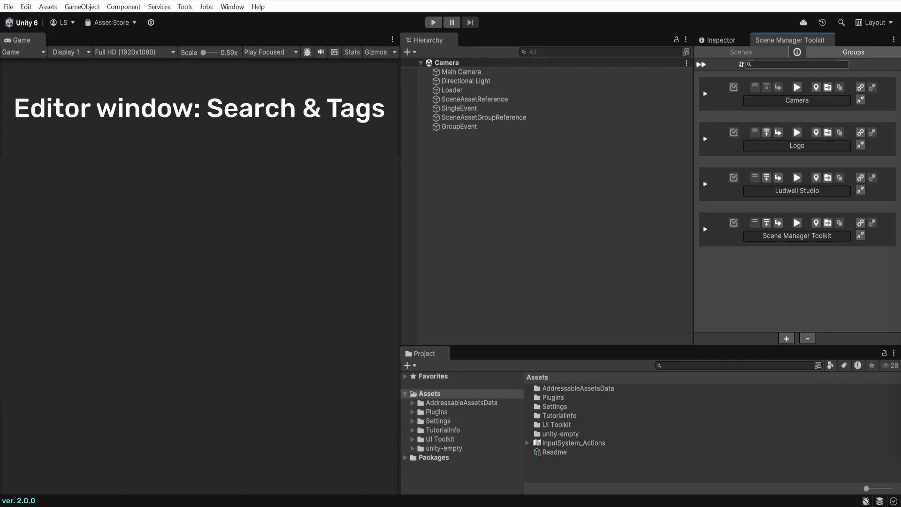
Filter scenes by 'scene', clear the filter, and expand Scene Manager Toolkit to show marketing and Video tags
type("scene")
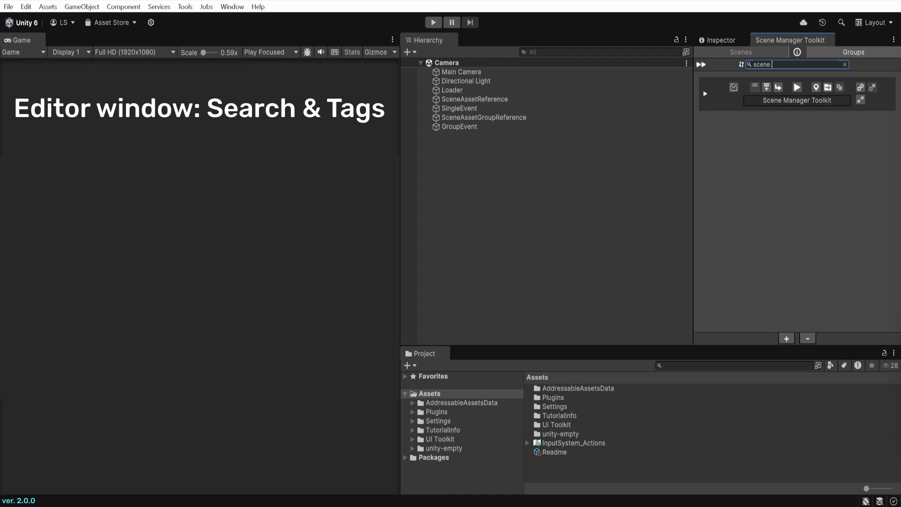
key("ctrl+BackSpace")
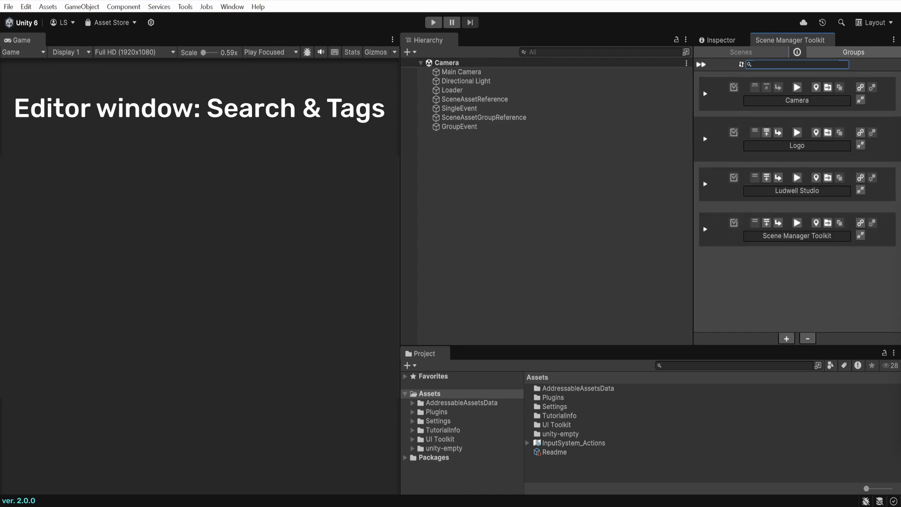
left_click(705, 229)
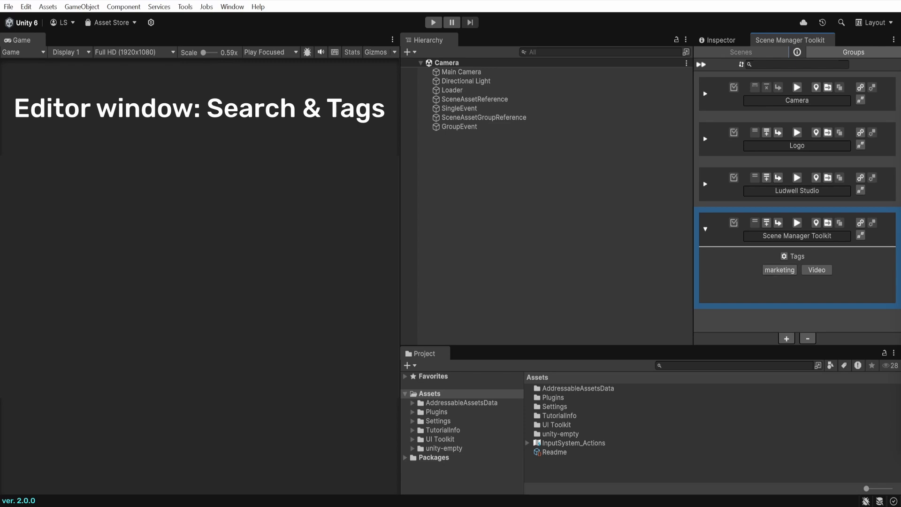
Add a Foo tag to the Scene Manager Toolkit scene
left_click(784, 256)
left_click(787, 339)
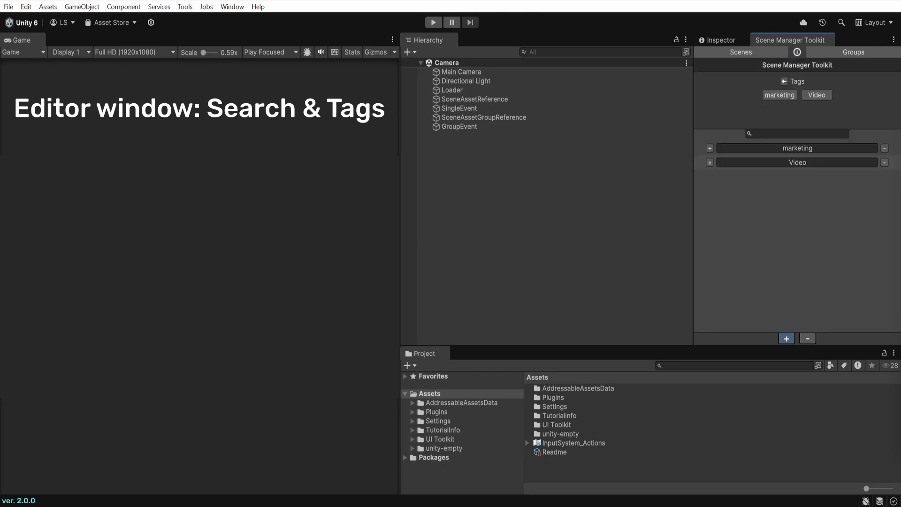
type("Foo")
key("Return")
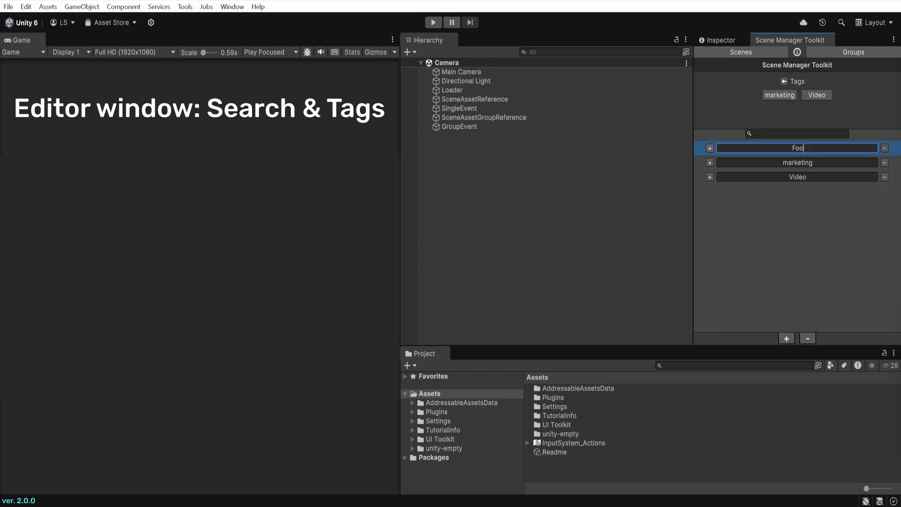
key("Return")
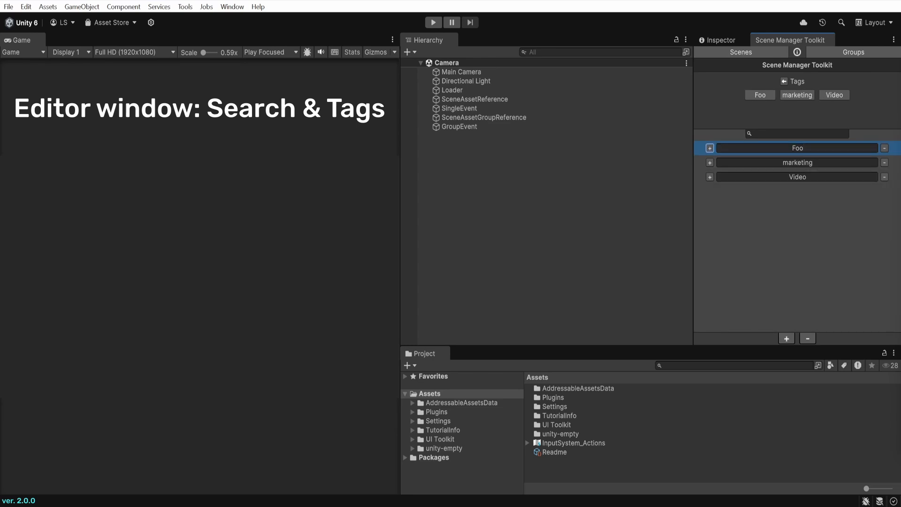
left_click(785, 82)
Filter the scene list by the Foo tag, then by the marketing tag
left_click(760, 270)
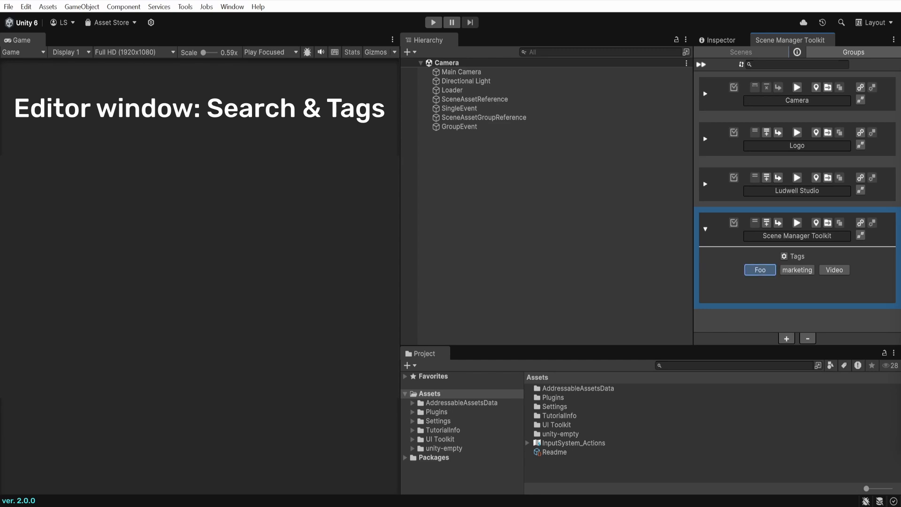
left_click(739, 270)
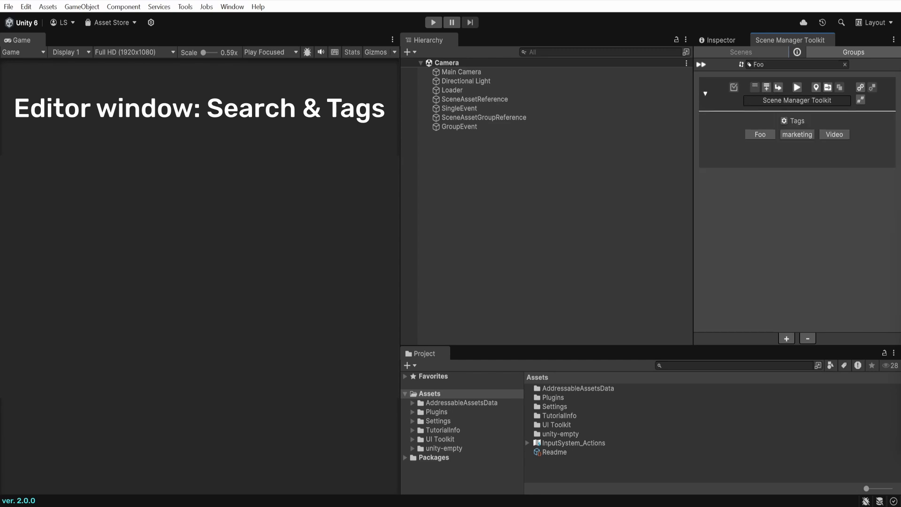
left_click(797, 134)
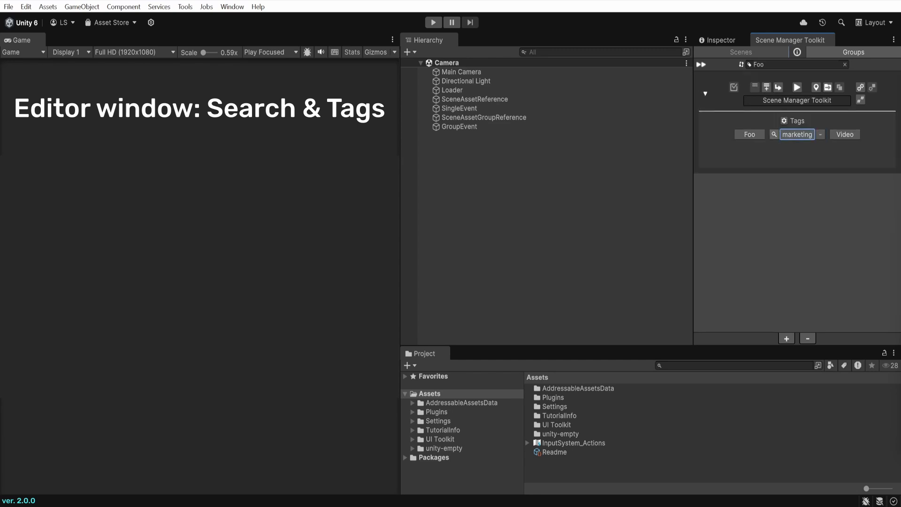
left_click(774, 135)
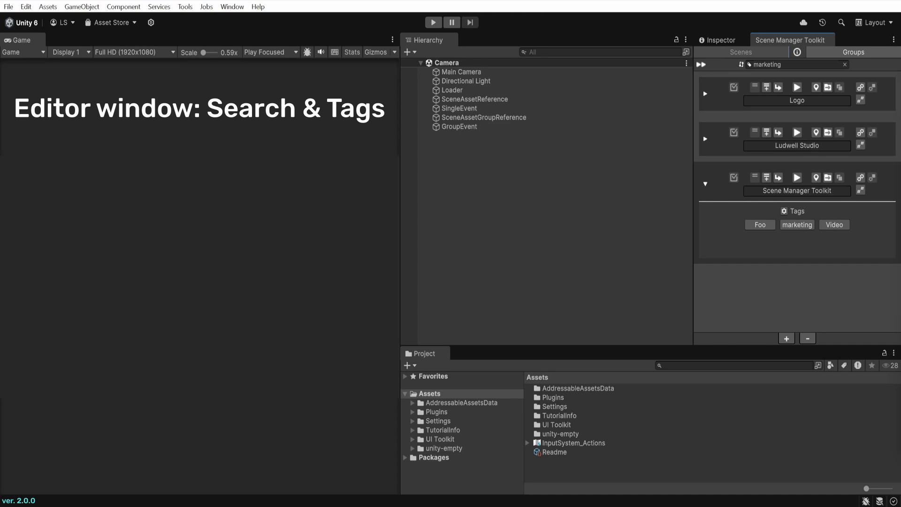
Check the Ludwell Studio and Logo tags, collapse all rows, and clear the marketing tag search
left_click(705, 139)
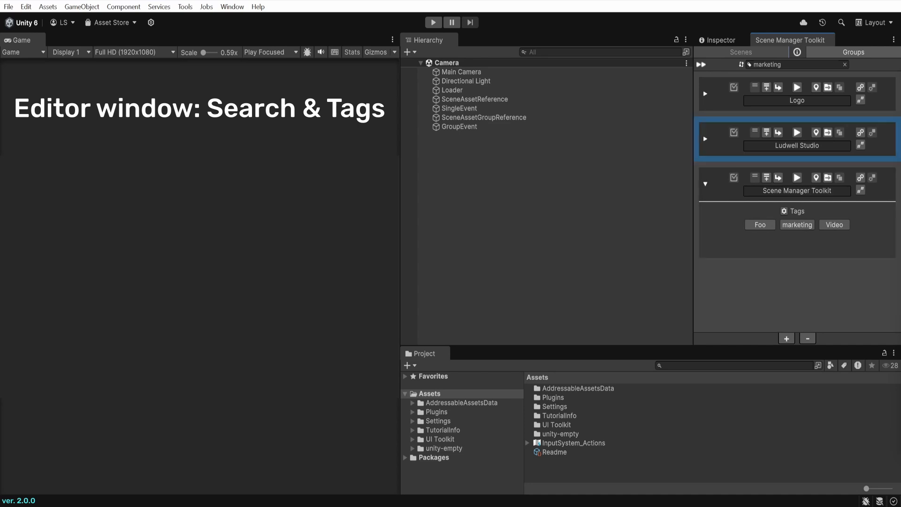
left_click(705, 94)
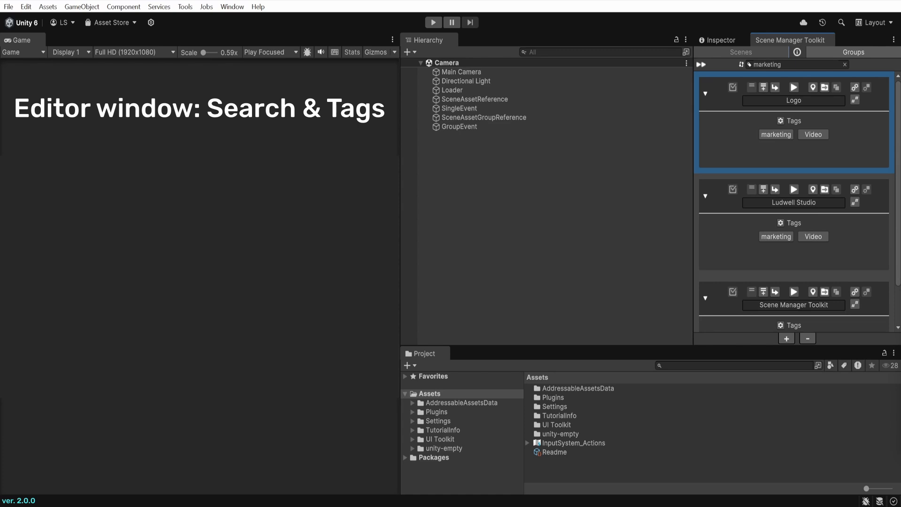
left_click(705, 94)
left_click(705, 139)
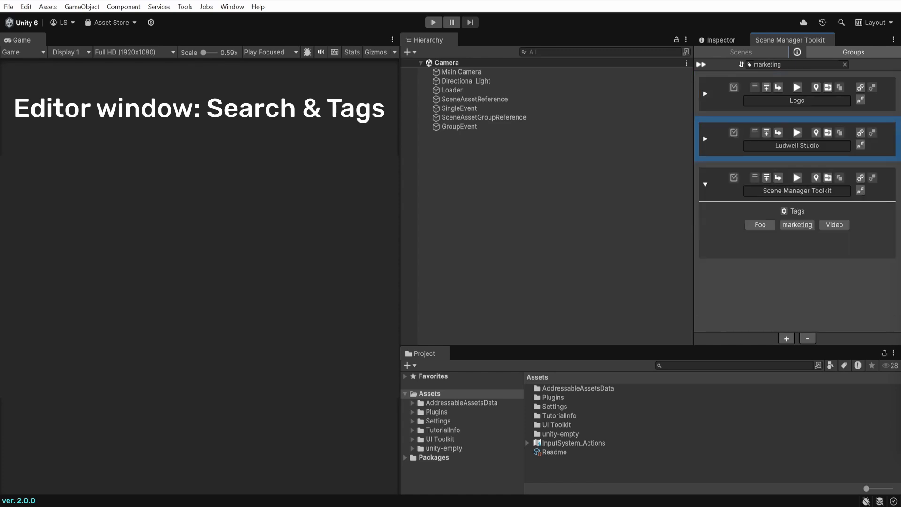
left_click(705, 184)
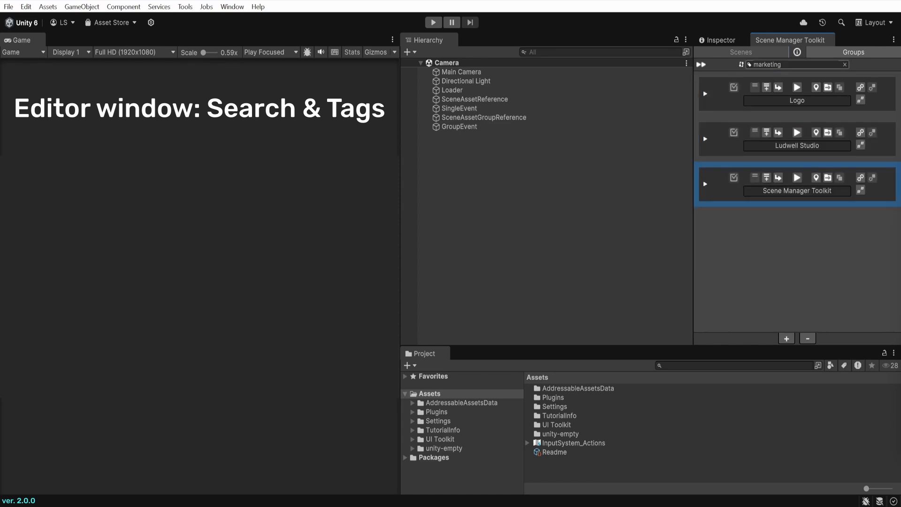
left_click(845, 65)
left_click(750, 65)
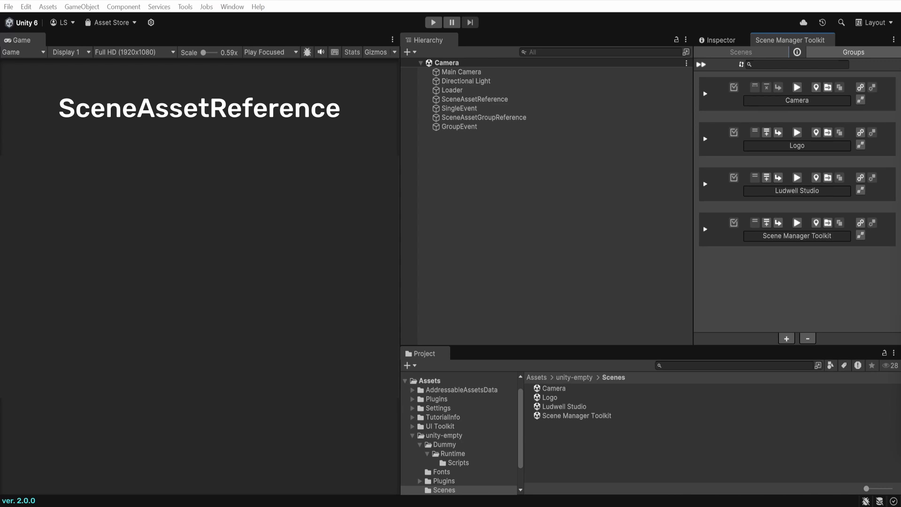
Show the Inspector for the SceneAssetReference object, whose scene reference is None
left_click(721, 41)
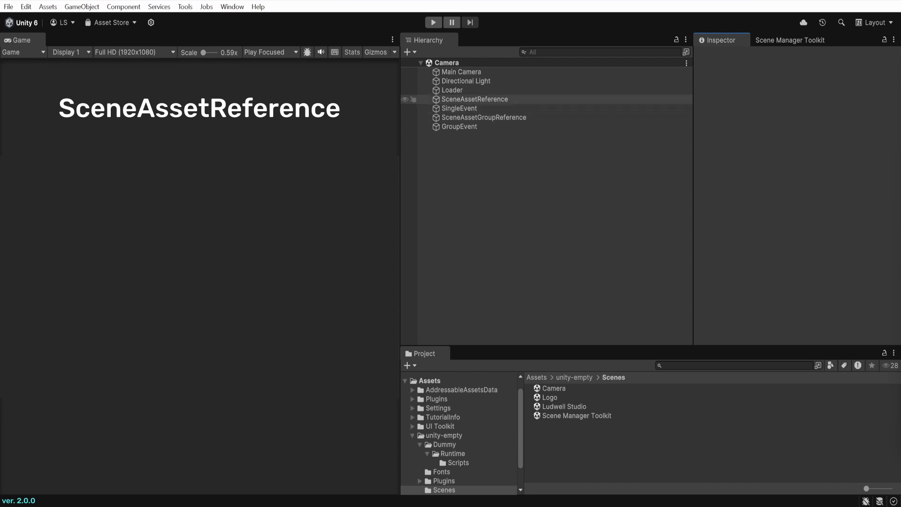
left_click(475, 100)
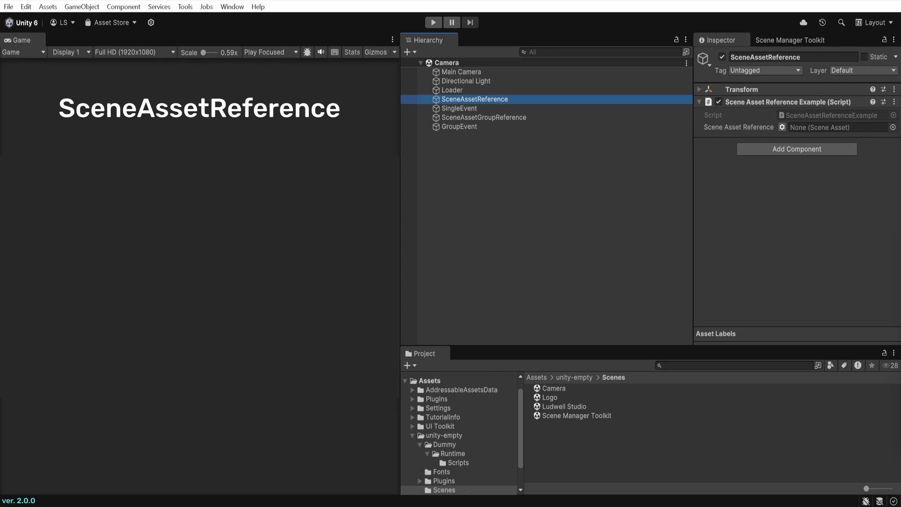
Assign the Logo scene to the SceneAssetReference's Scene Asset Reference field
left_click(894, 127)
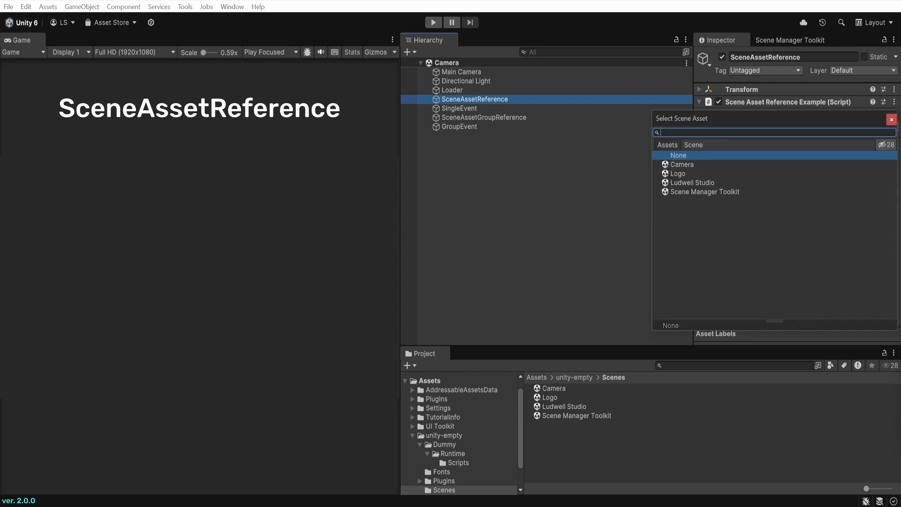
left_click(679, 174)
left_click(892, 119)
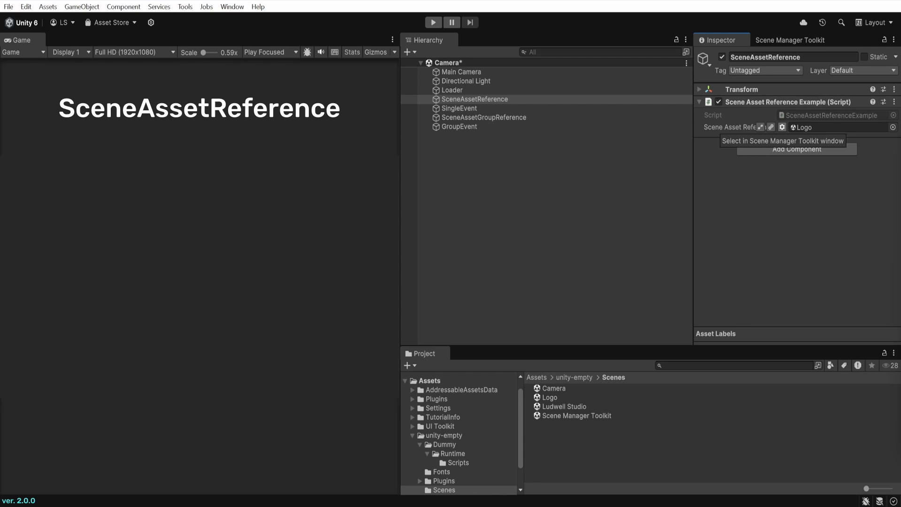
left_click(772, 127)
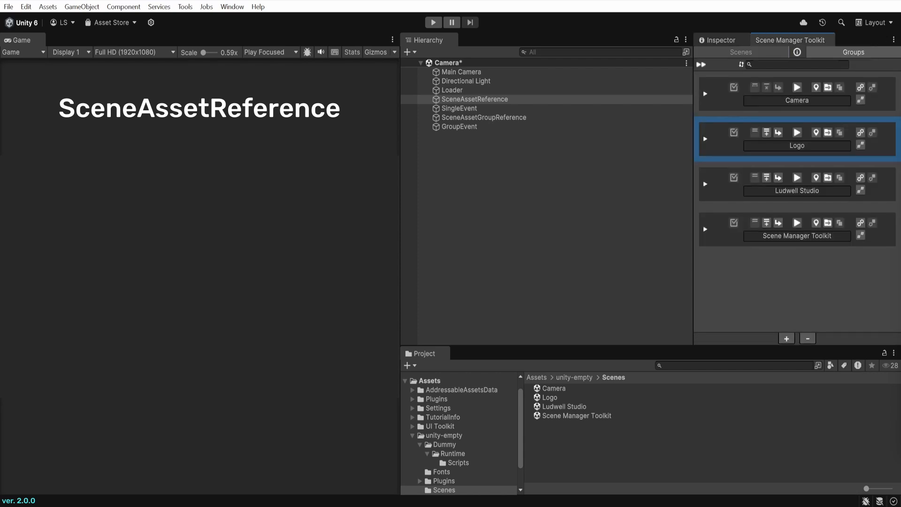
left_click(718, 40)
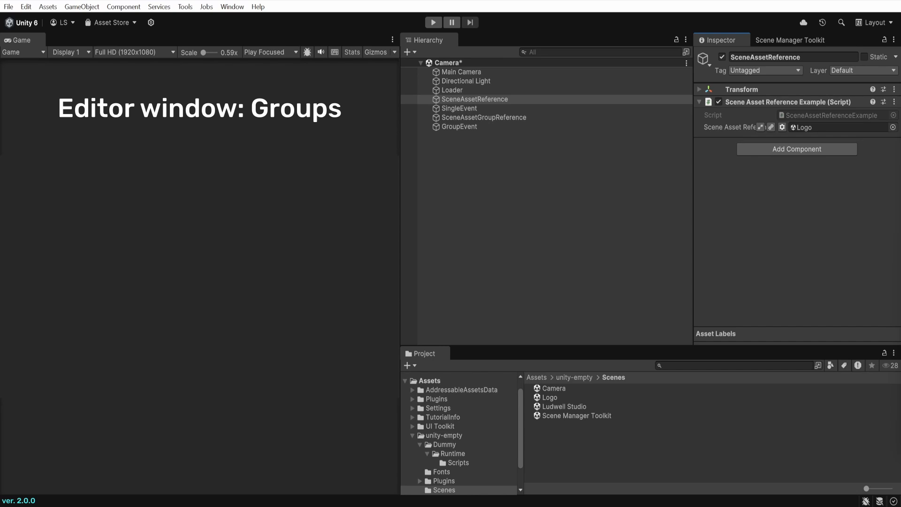
Switch the Scene Manager Toolkit to scene groups and add an empty group named Video
left_click(790, 40)
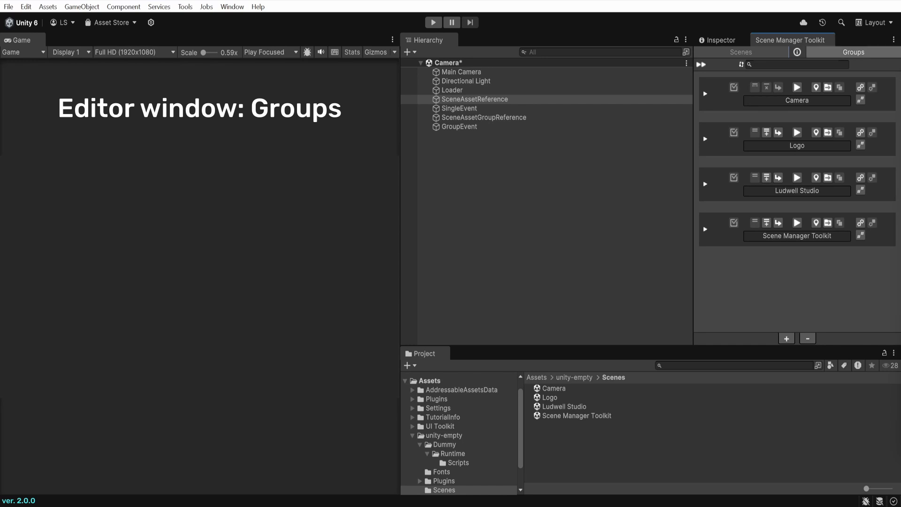
left_click(854, 52)
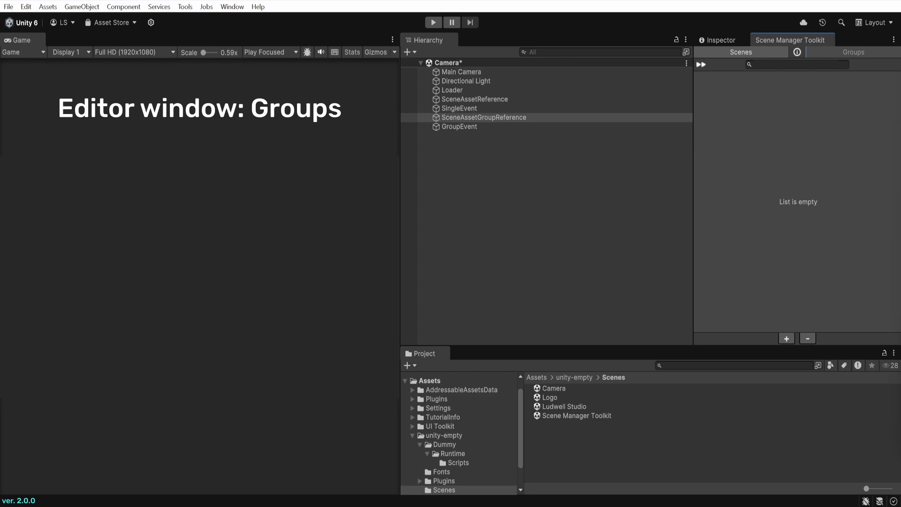
left_click(787, 338)
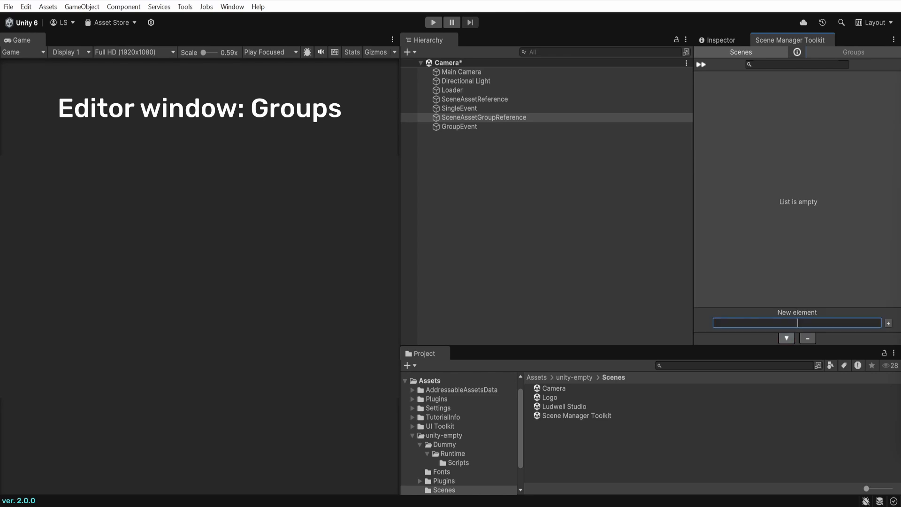
type("Video")
key("Return")
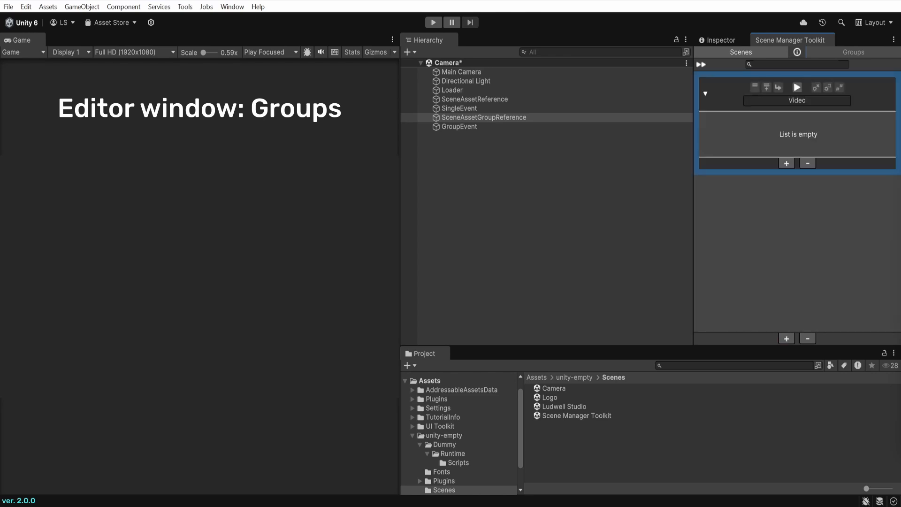
Add the Camera and Logo scenes to the Video group
left_click(786, 163)
left_click(788, 196)
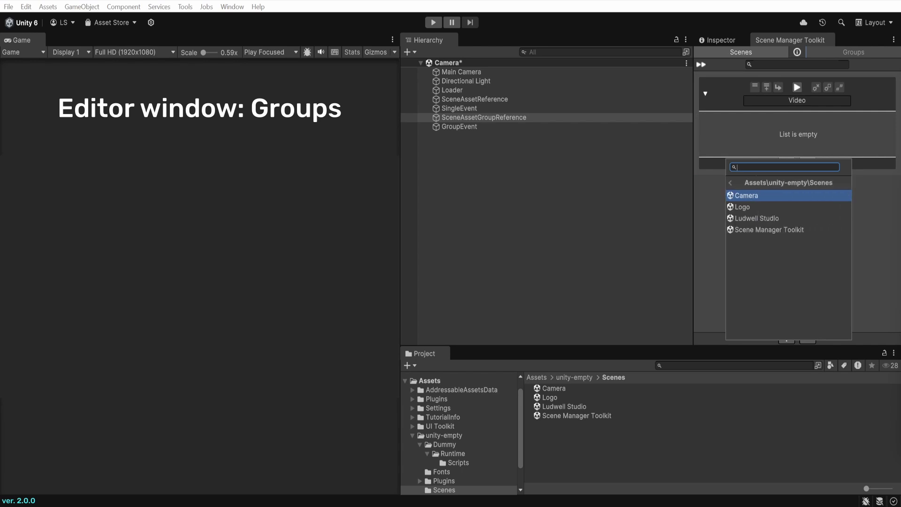
left_click(789, 196)
left_click(786, 162)
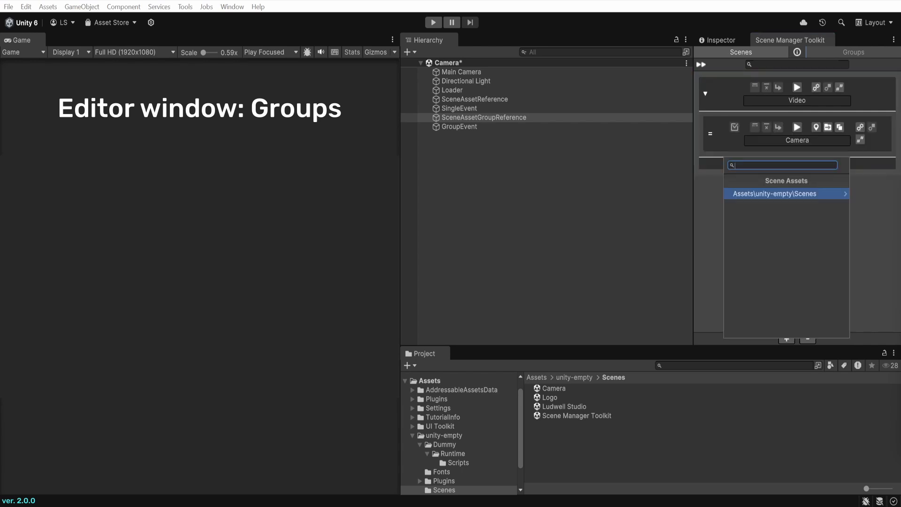
left_click(787, 194)
left_click(787, 193)
Add Ludwell Studio to the Video group and add the group to build settings
left_click(786, 205)
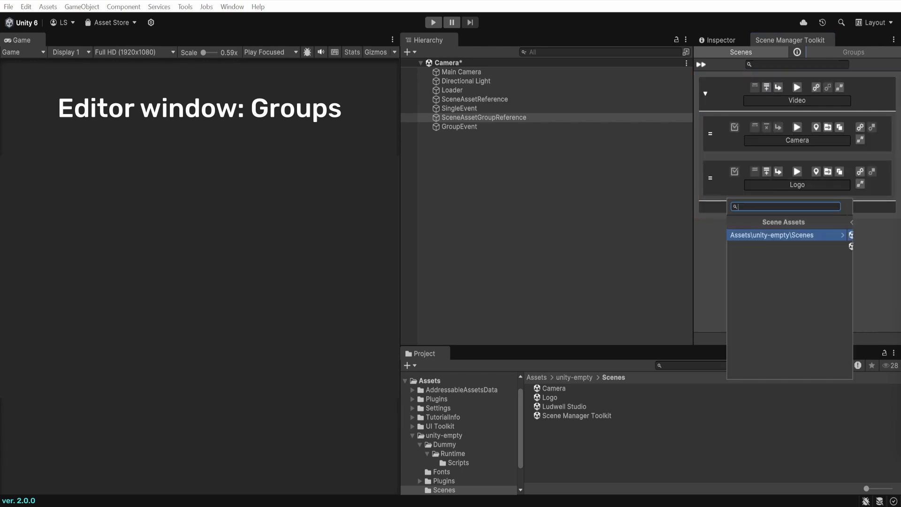
left_click(789, 235)
left_click(789, 234)
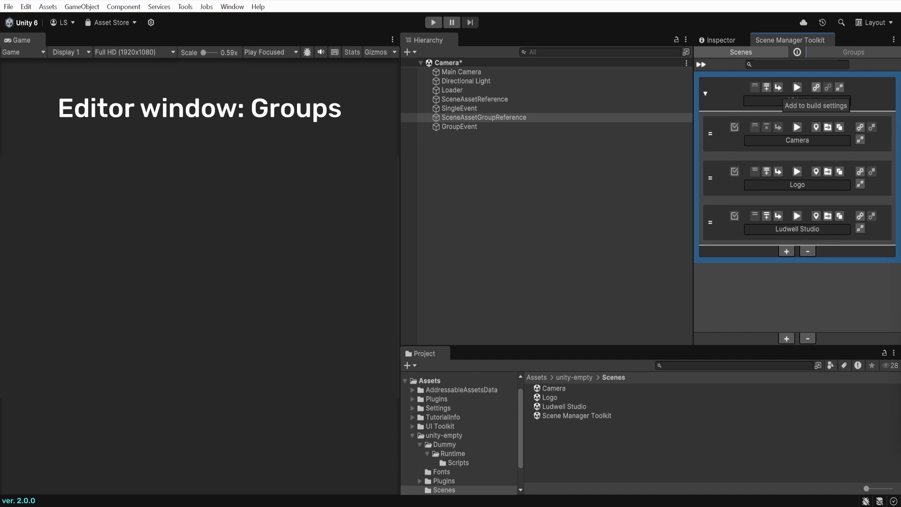
left_click(816, 87)
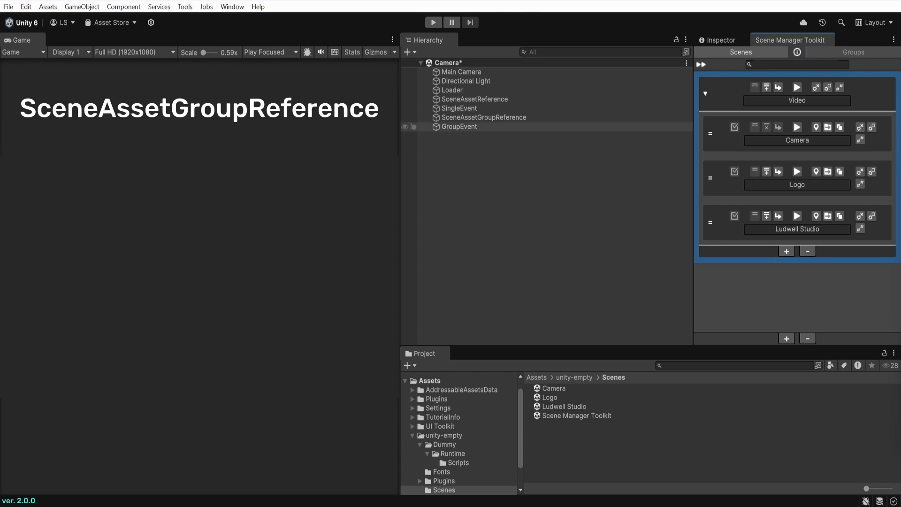
left_click(483, 117)
Add an Element 0 slot to the SceneAssetGroupReference list and pick Camera in its scene chooser
left_click(722, 41)
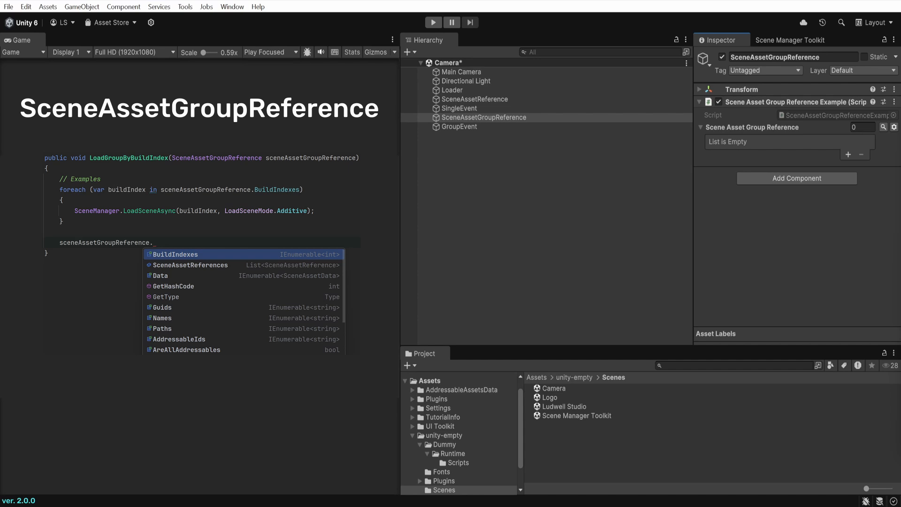
left_click(848, 154)
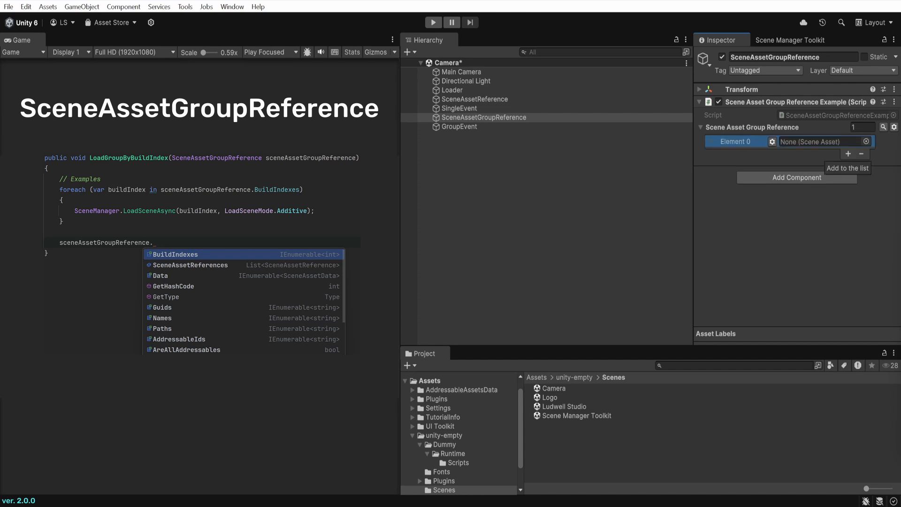
left_click(867, 142)
left_click(632, 178)
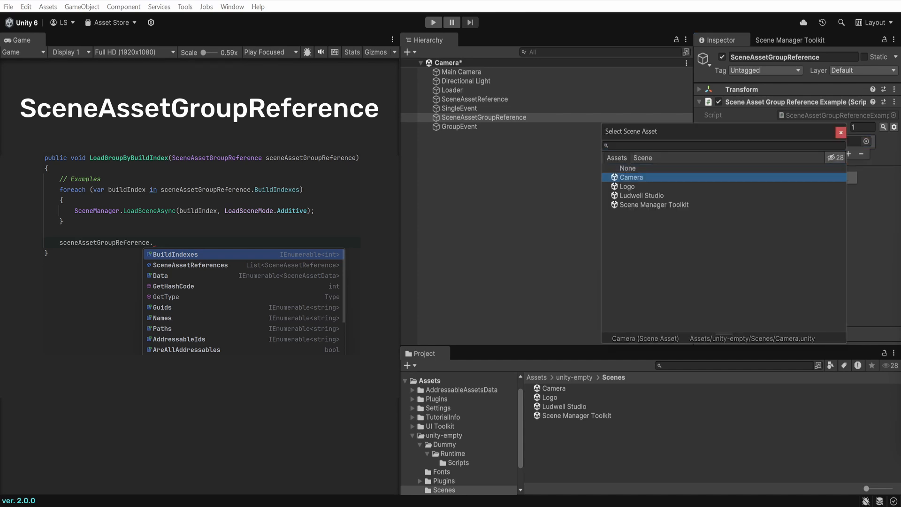
Keep Camera selected and populate the group reference from the Video group
left_click(841, 132)
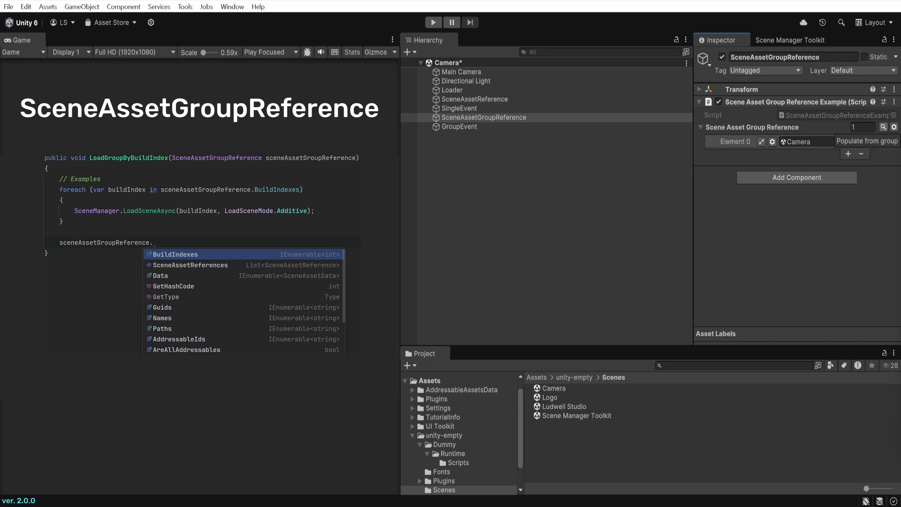
left_click(884, 127)
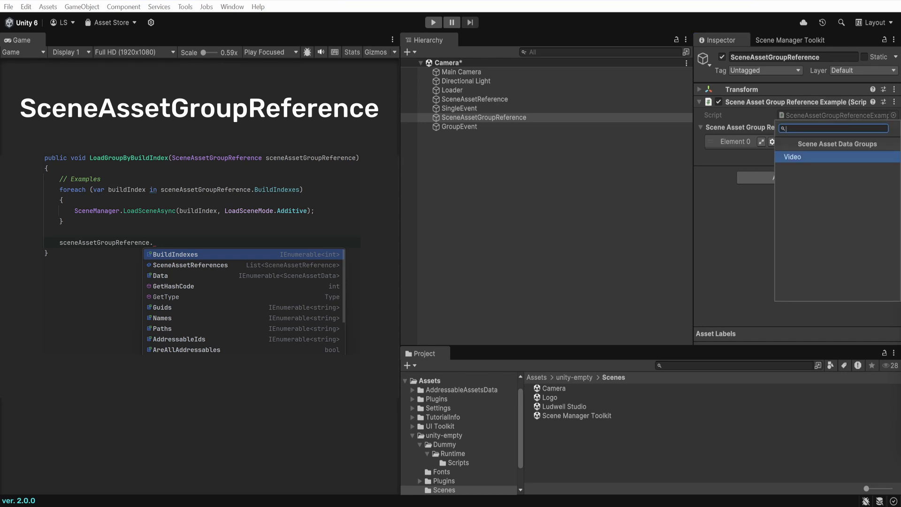
left_click(838, 157)
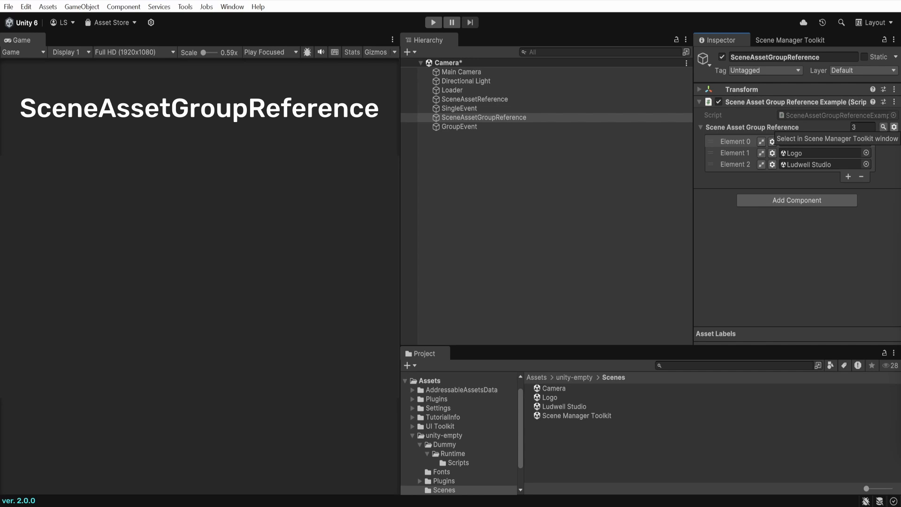
Switch to the Scene Manager Toolkit and select the Ludwell Studio entry in the Video group
left_click(894, 127)
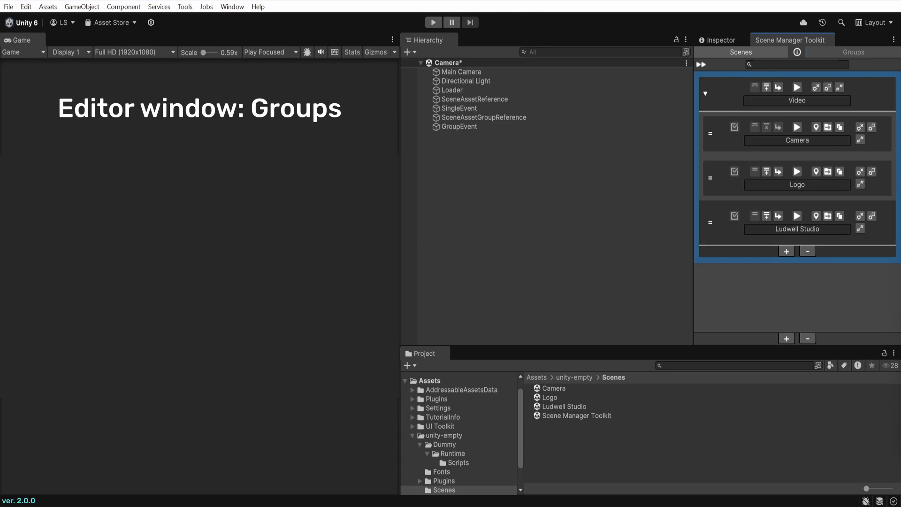
left_click(710, 222)
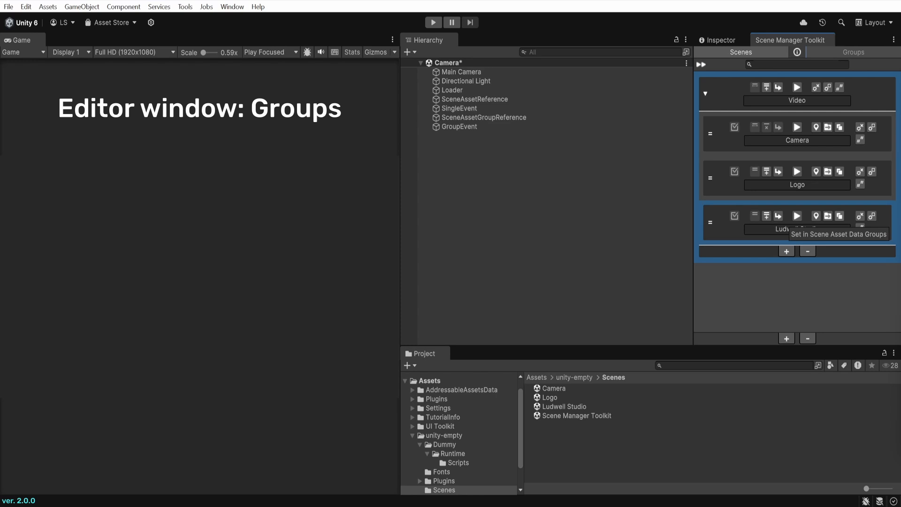
Remove Ludwell Studio from the Video group, leaving Camera and Logo
left_click(860, 227)
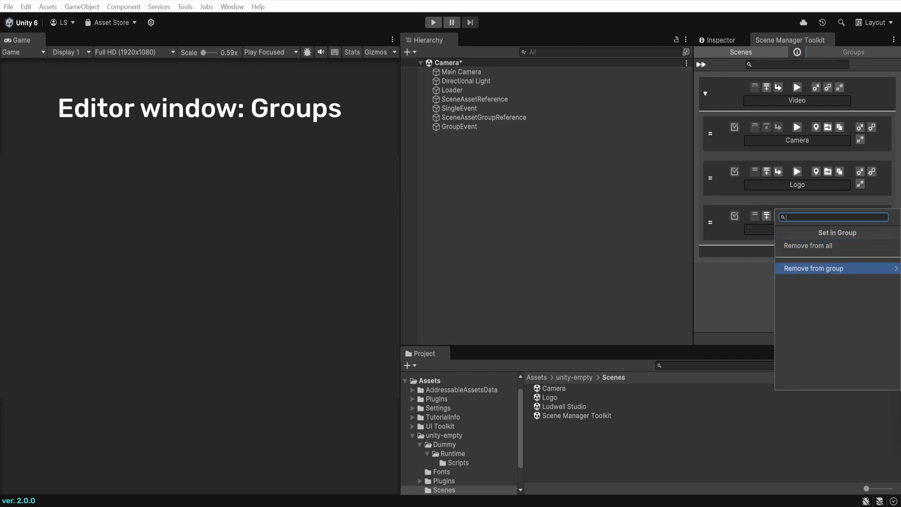
left_click(814, 269)
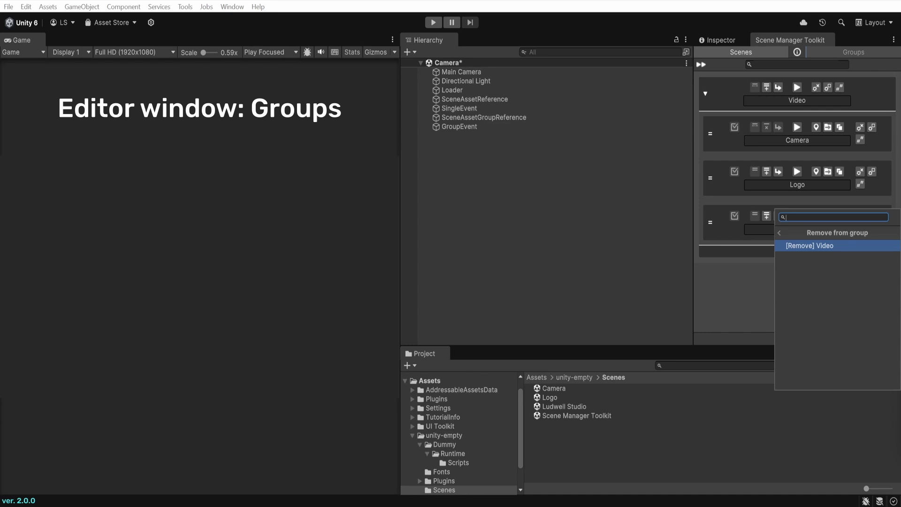
left_click(814, 246)
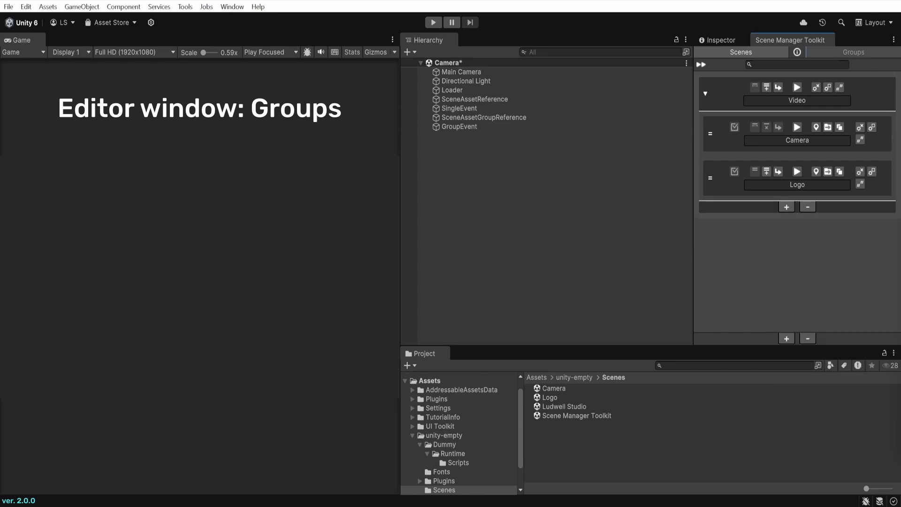